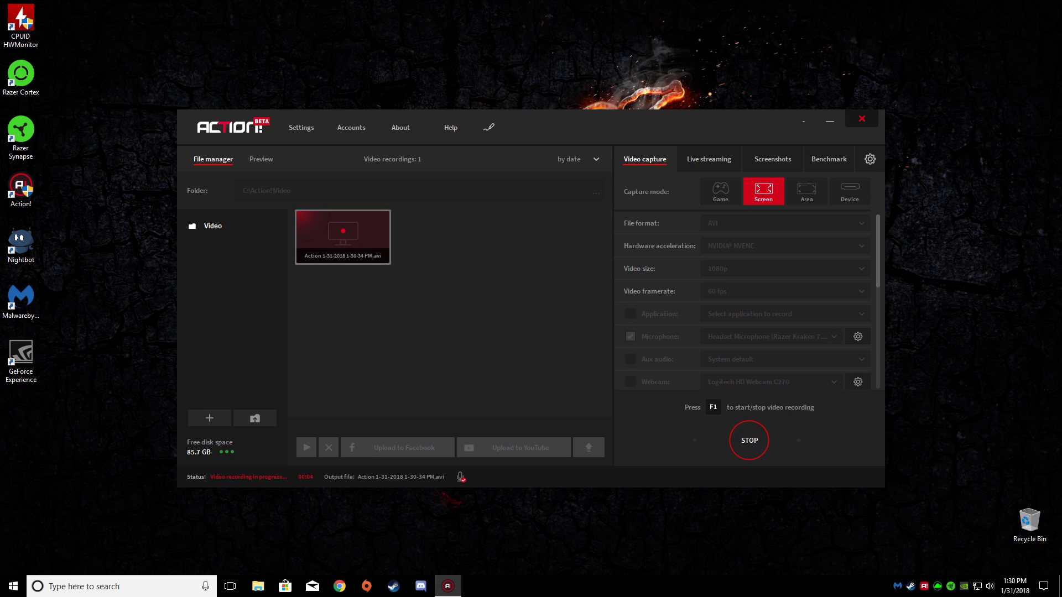
Step: Open Settings, glance at the live desktop Preview, then return to the File manager with General settings
{"action": "left_click", "coordinate": [302, 127]}
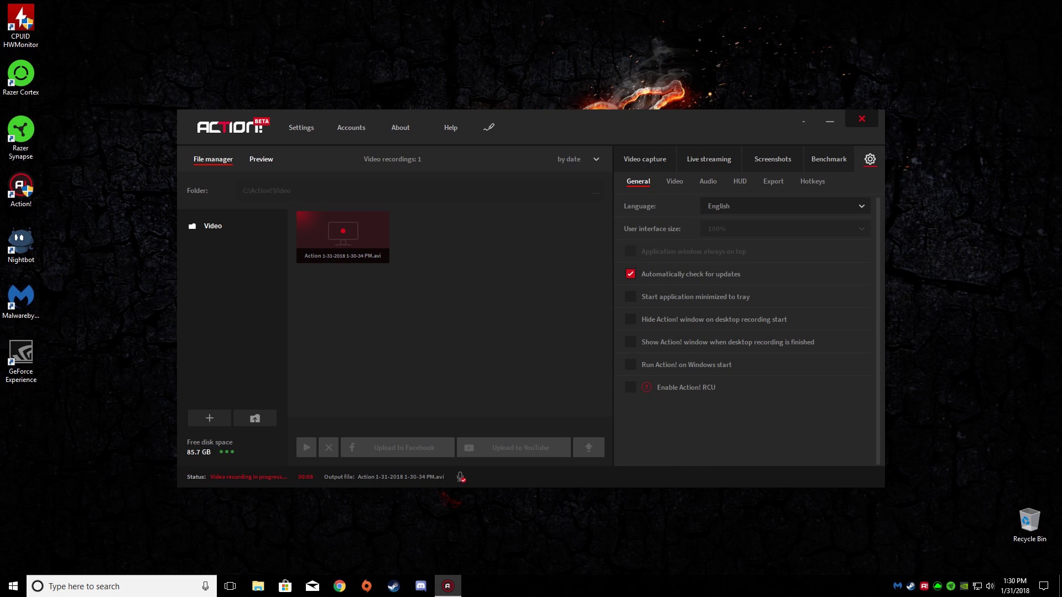
{"action": "left_click", "coordinate": [261, 159]}
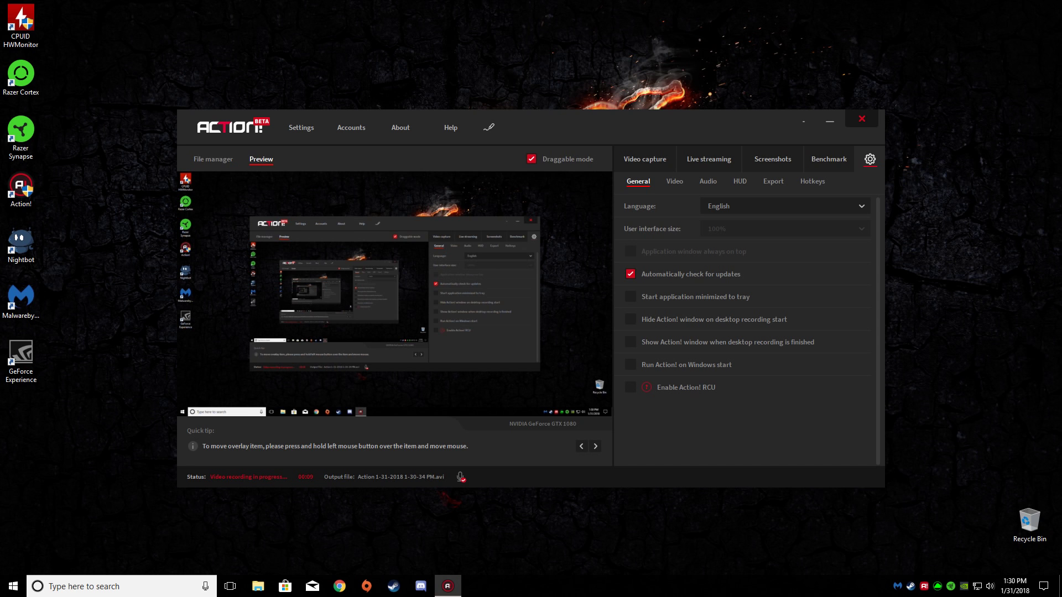
{"action": "left_click", "coordinate": [213, 158]}
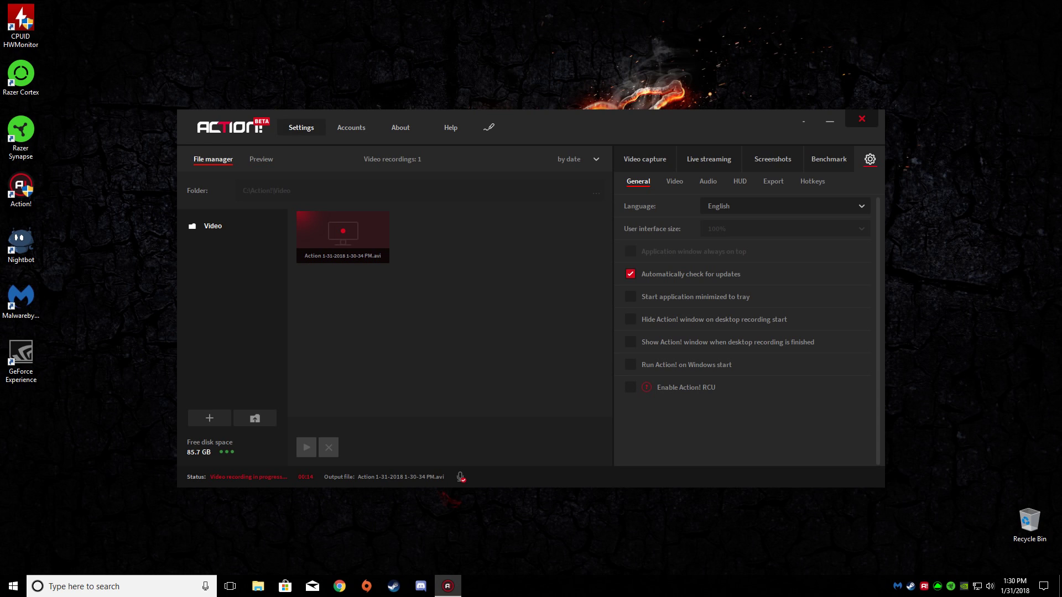
Step: Check and close the Accounts manager, the About window and the Help tutorial in turn
{"action": "left_click", "coordinate": [351, 127]}
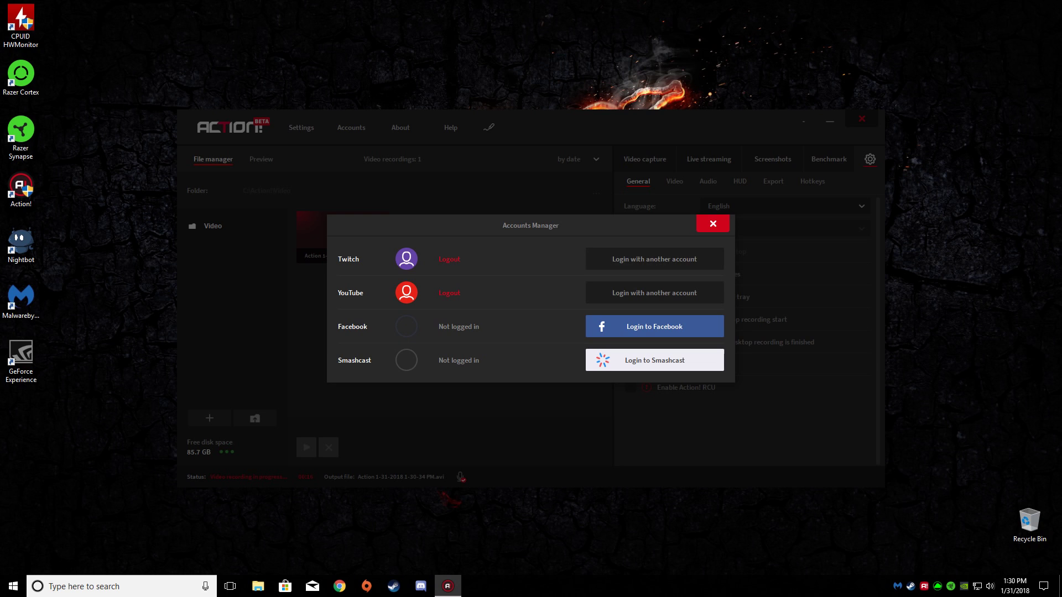
{"action": "left_click", "coordinate": [713, 224]}
{"action": "left_click", "coordinate": [401, 127]}
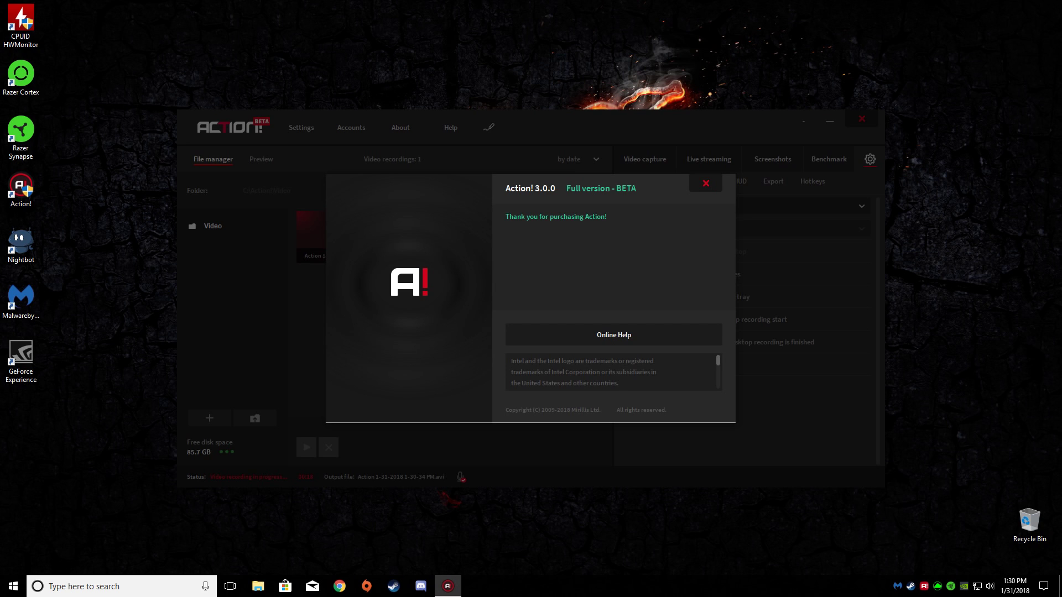
{"action": "left_click", "coordinate": [706, 183]}
{"action": "left_click", "coordinate": [451, 127]}
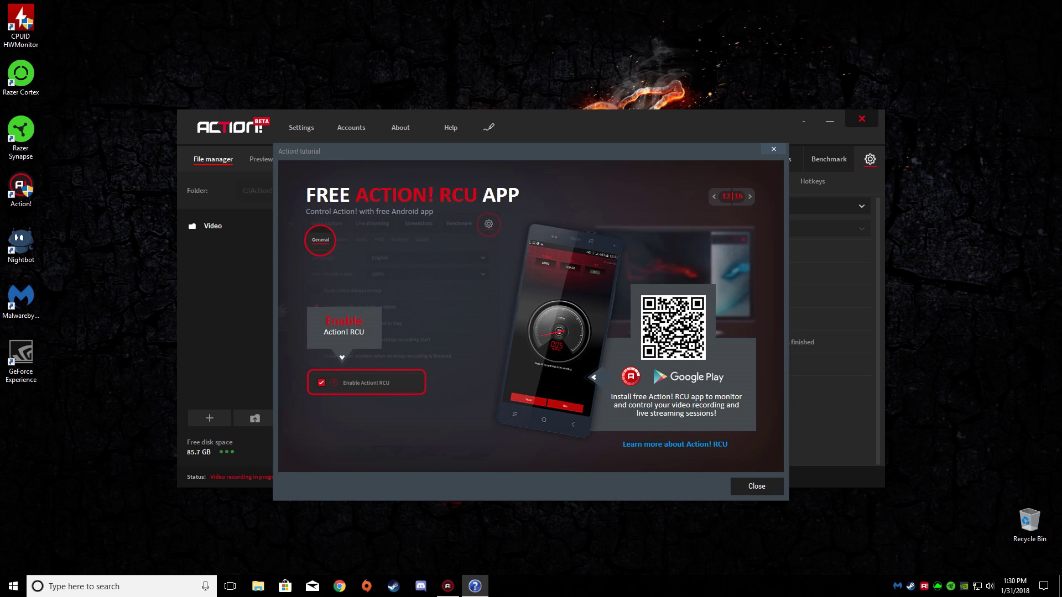
{"action": "key", "text": "Escape"}
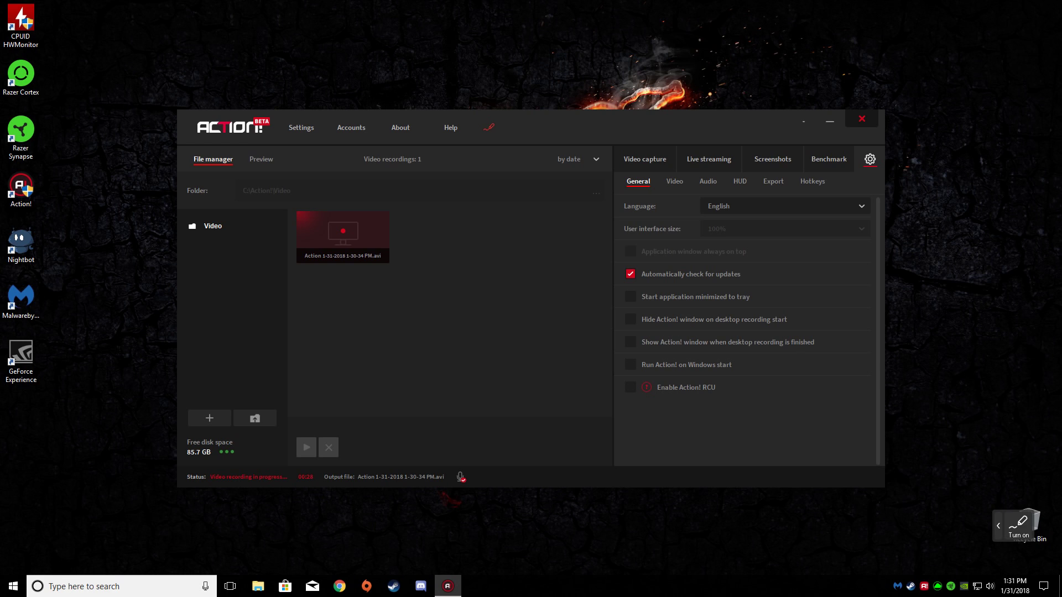
Step: Turn on screen drawing with the full tool panel and handwrite green 'Hi', then 'evt' below it
{"action": "left_click", "coordinate": [1019, 526]}
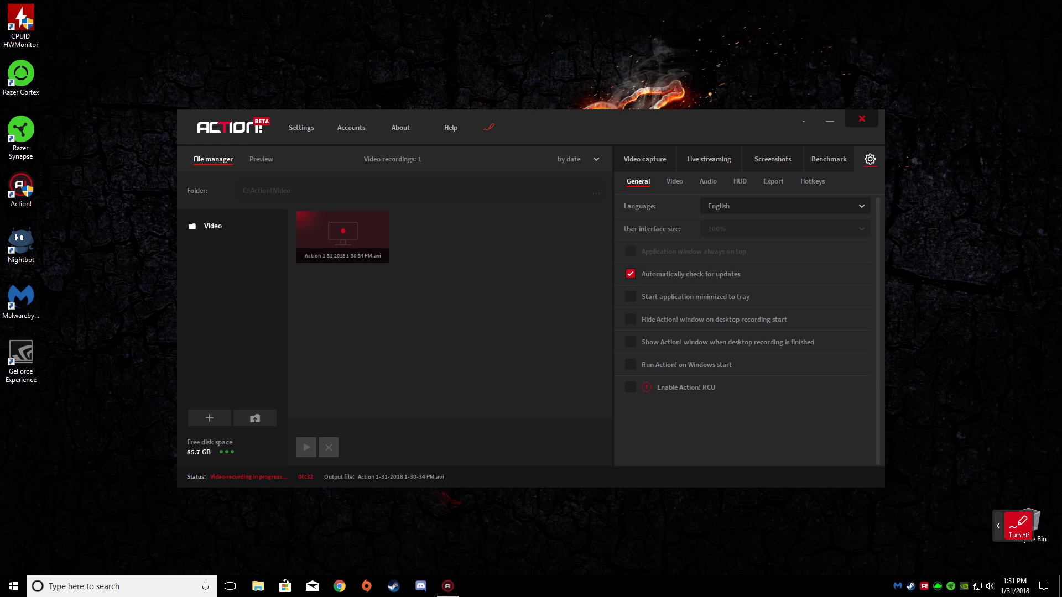
{"action": "key", "text": "ctrl+h"}
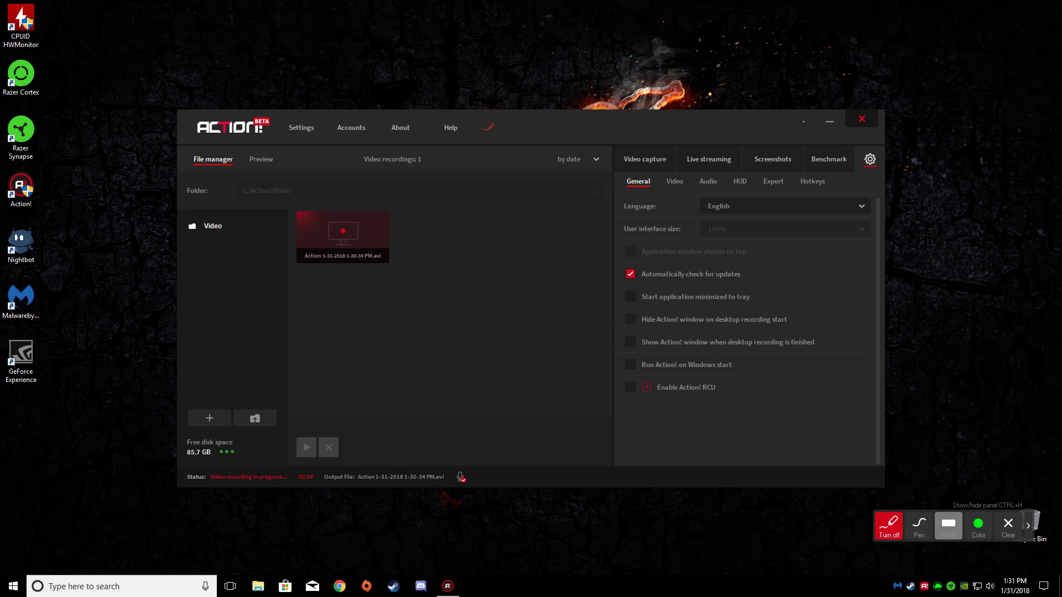
{"action": "left_click_drag", "start_coordinate": [444, 220], "coordinate": [459, 370]}
{"action": "left_click_drag", "start_coordinate": [459, 294], "coordinate": [495, 275]}
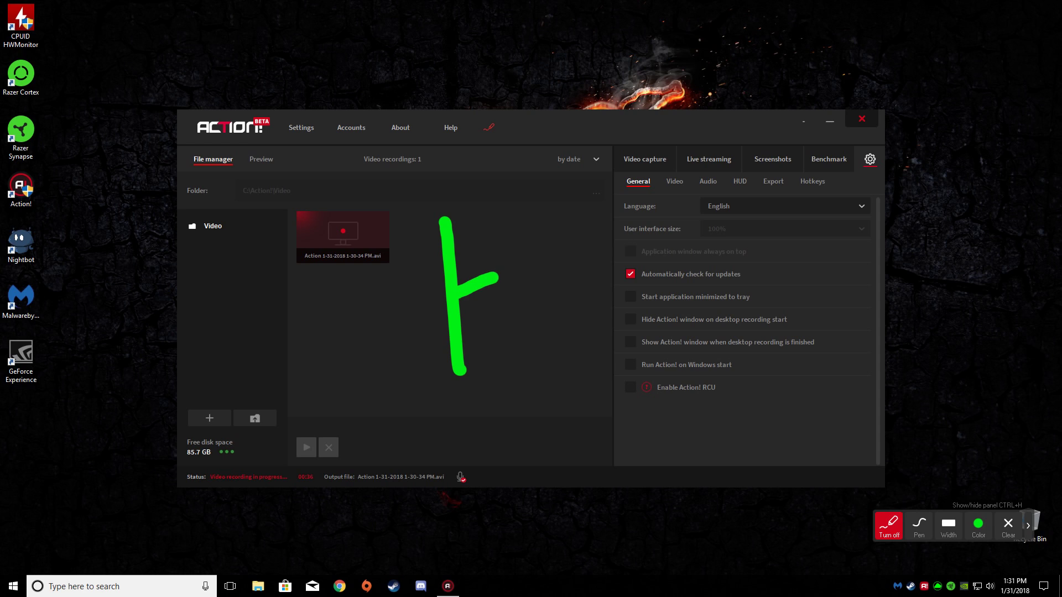
{"action": "left_click_drag", "start_coordinate": [489, 213], "coordinate": [515, 351]}
{"action": "left_click_drag", "start_coordinate": [520, 265], "coordinate": [532, 318]}
{"action": "left_click", "coordinate": [502, 226]}
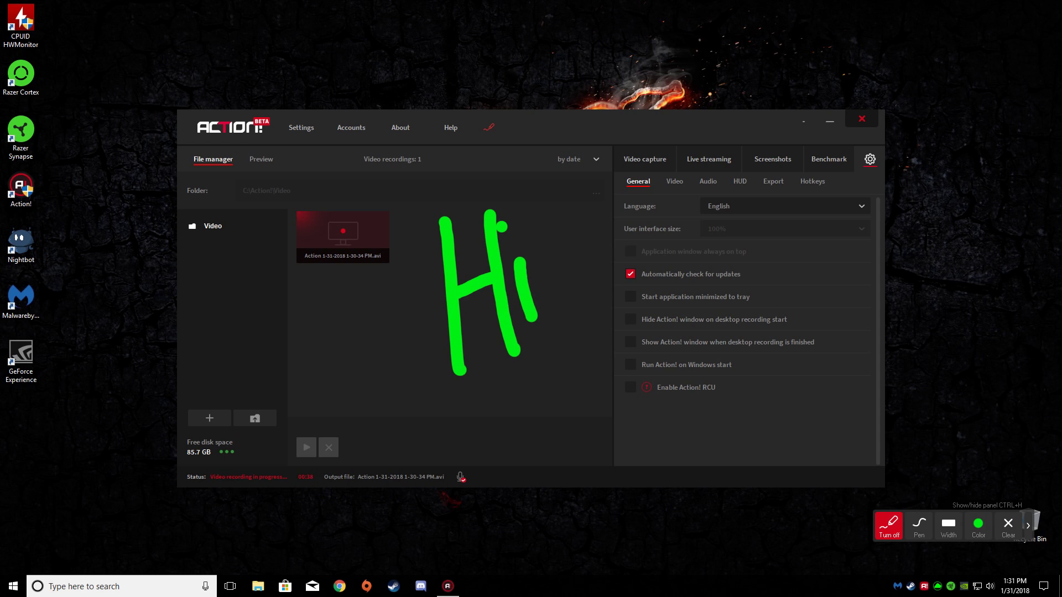
{"action": "mouse_move", "coordinate": [461, 452]}
{"action": "left_mouse_down"}
{"action": "mouse_move", "coordinate": [514, 421]}
{"action": "mouse_move", "coordinate": [445, 490]}
{"action": "mouse_move", "coordinate": [537, 487]}
{"action": "left_mouse_up"}
{"action": "left_click_drag", "start_coordinate": [532, 404], "coordinate": [583, 383]}
{"action": "mouse_move", "coordinate": [613, 413]}
{"action": "left_mouse_down"}
{"action": "mouse_move", "coordinate": [641, 372]}
{"action": "mouse_move", "coordinate": [691, 481]}
{"action": "left_mouse_up"}
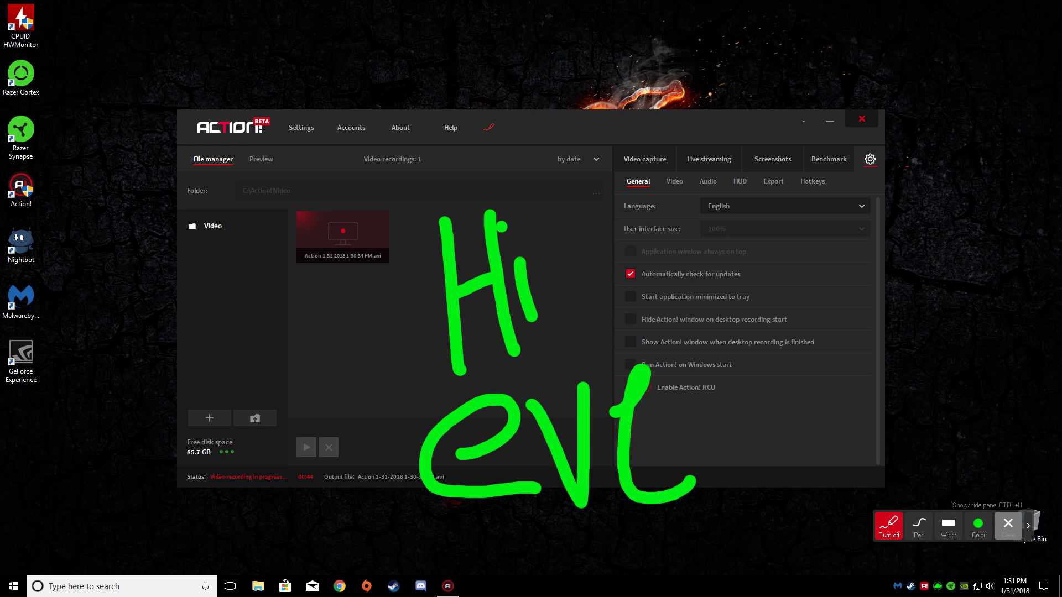
Step: Clear the green strokes, then set the pen to yellow with the thinnest line width
{"action": "left_click", "coordinate": [1008, 526]}
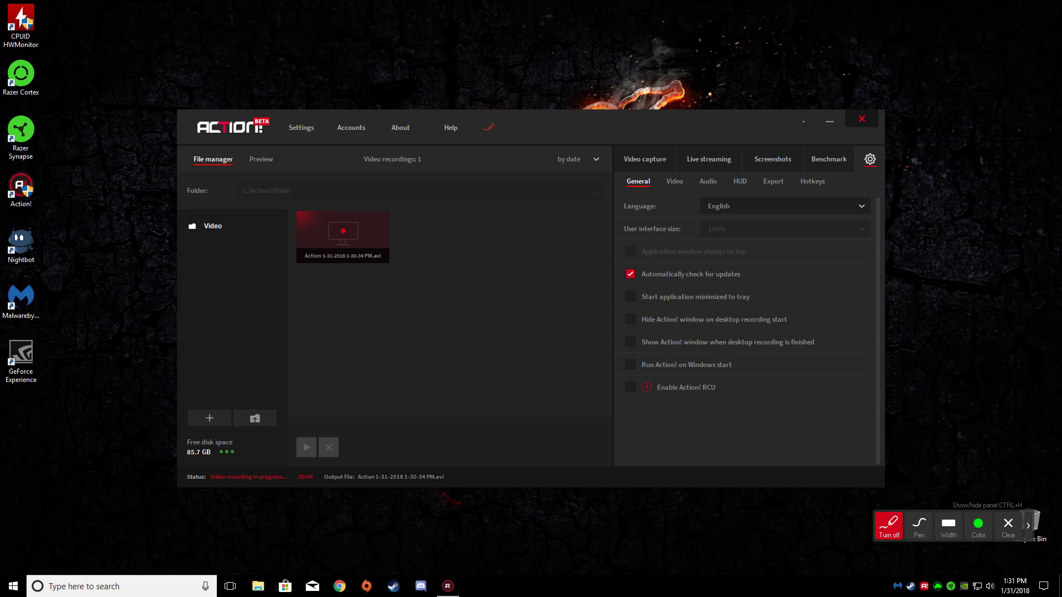
{"action": "left_click", "coordinate": [978, 526]}
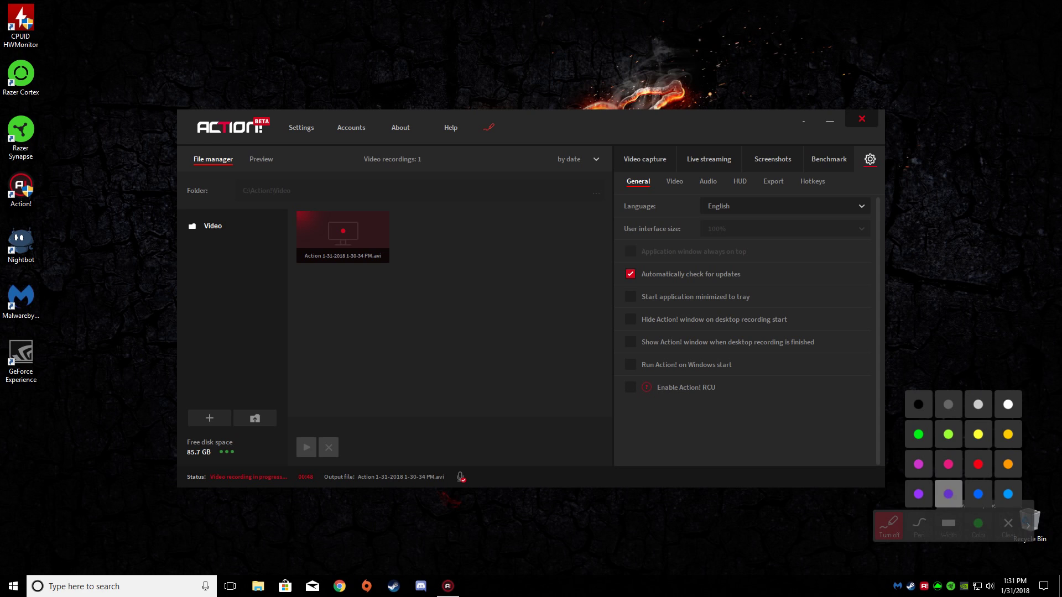
{"action": "left_click", "coordinate": [978, 435]}
{"action": "left_click", "coordinate": [948, 526]}
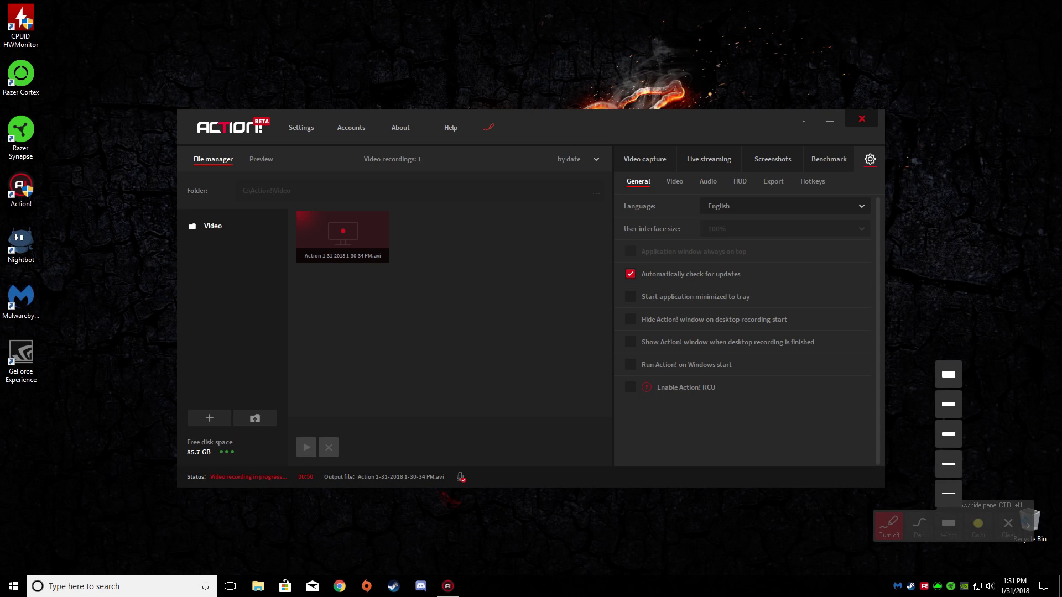
{"action": "left_click", "coordinate": [948, 493]}
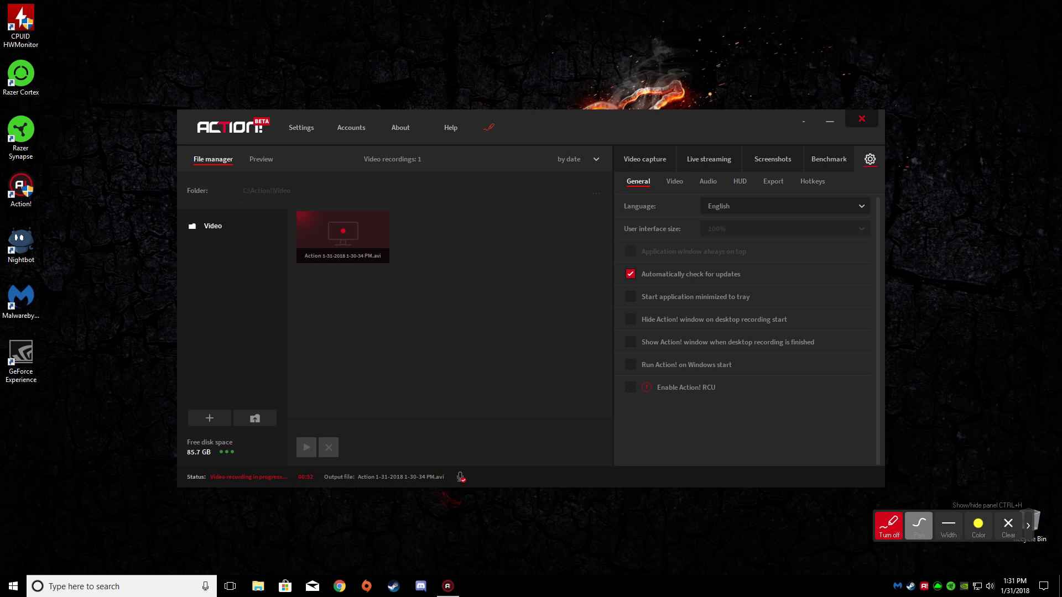
{"action": "left_click", "coordinate": [919, 525]}
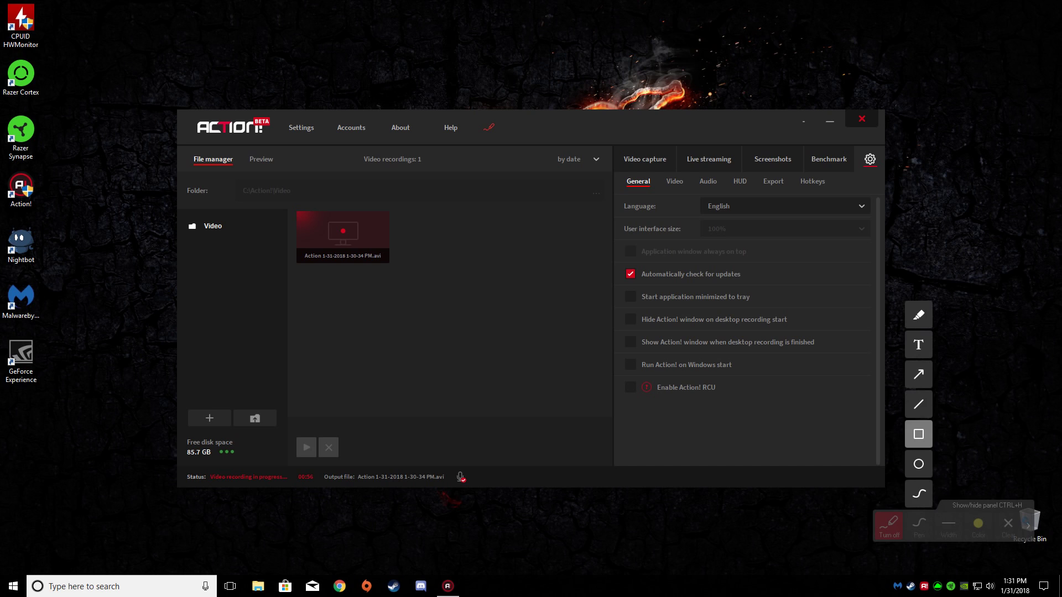
Step: Draw a yellow rectangle over the window's centre, then switch to a blue Line tool
{"action": "left_click", "coordinate": [918, 434]}
{"action": "left_click_drag", "start_coordinate": [467, 283], "coordinate": [659, 416]}
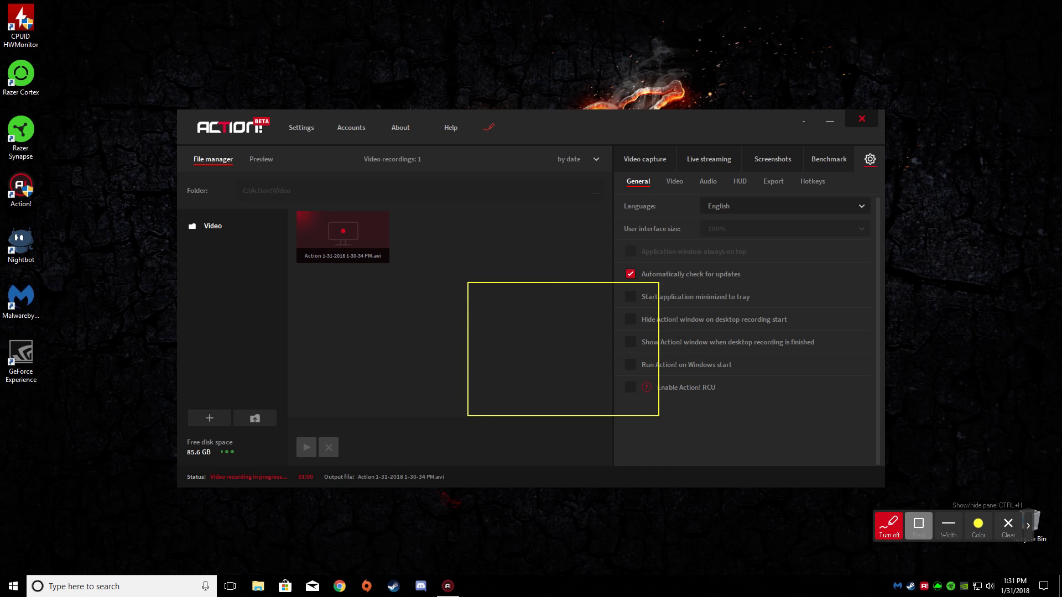
{"action": "left_click", "coordinate": [918, 526]}
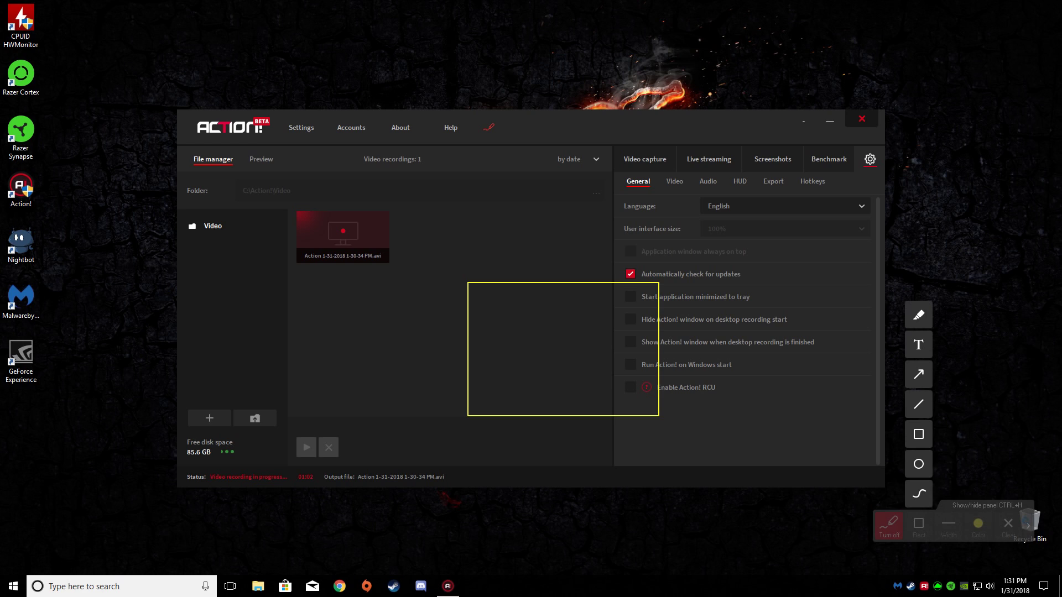
{"action": "left_click", "coordinate": [918, 403]}
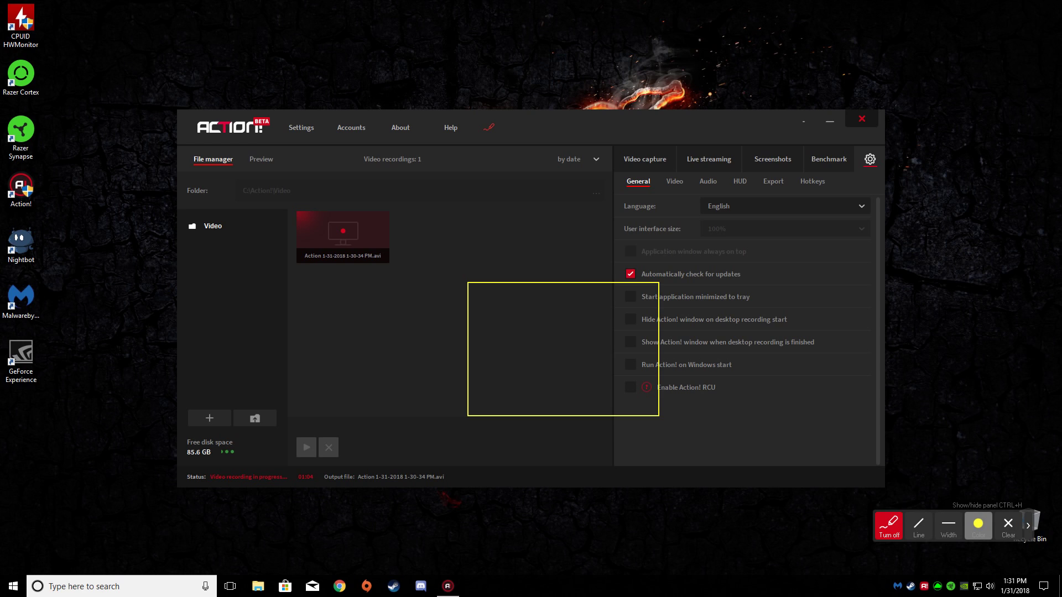
{"action": "left_click", "coordinate": [978, 526]}
{"action": "left_click", "coordinate": [978, 464]}
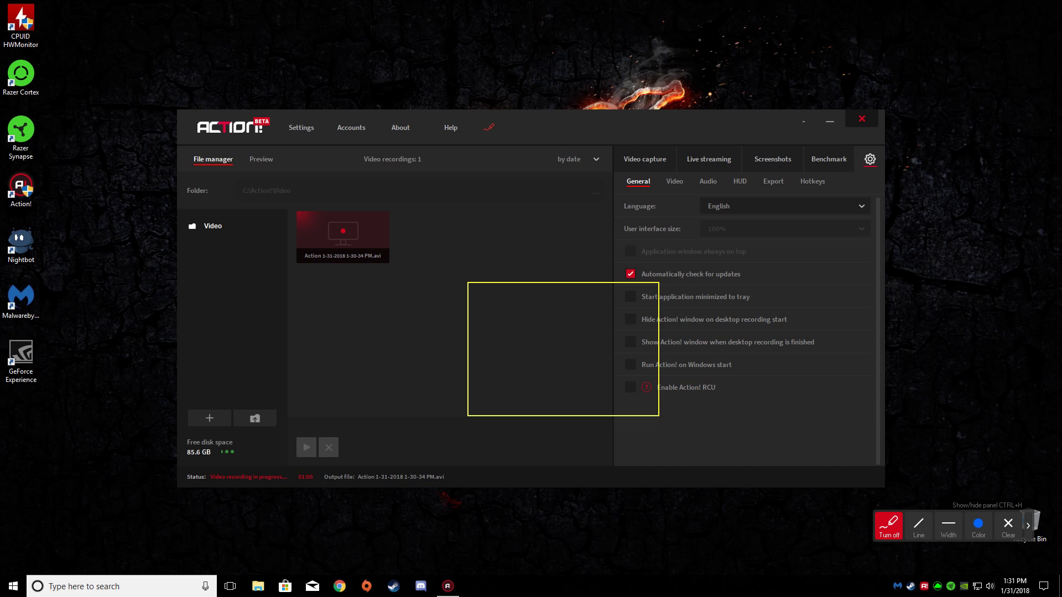
Step: Write a blue 'H!' inside the box, then clear all the annotations
{"action": "mouse_move", "coordinate": [489, 327]}
{"action": "left_mouse_down"}
{"action": "mouse_move", "coordinate": [502, 365]}
{"action": "mouse_move", "coordinate": [522, 338]}
{"action": "mouse_move", "coordinate": [536, 374]}
{"action": "left_mouse_up"}
{"action": "left_click_drag", "start_coordinate": [580, 314], "coordinate": [594, 374]}
{"action": "left_click", "coordinate": [592, 388]}
{"action": "left_click", "coordinate": [1008, 525]}
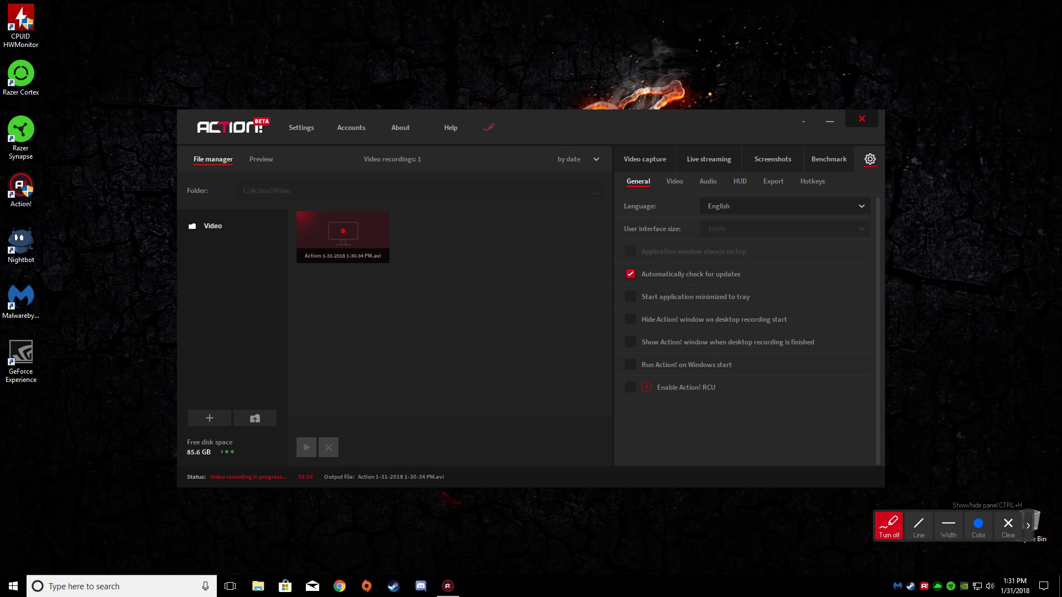
Step: Collapse the drawing tools and browse the Live streaming, Screenshots and Benchmark tabs
{"action": "left_click", "coordinate": [1029, 525]}
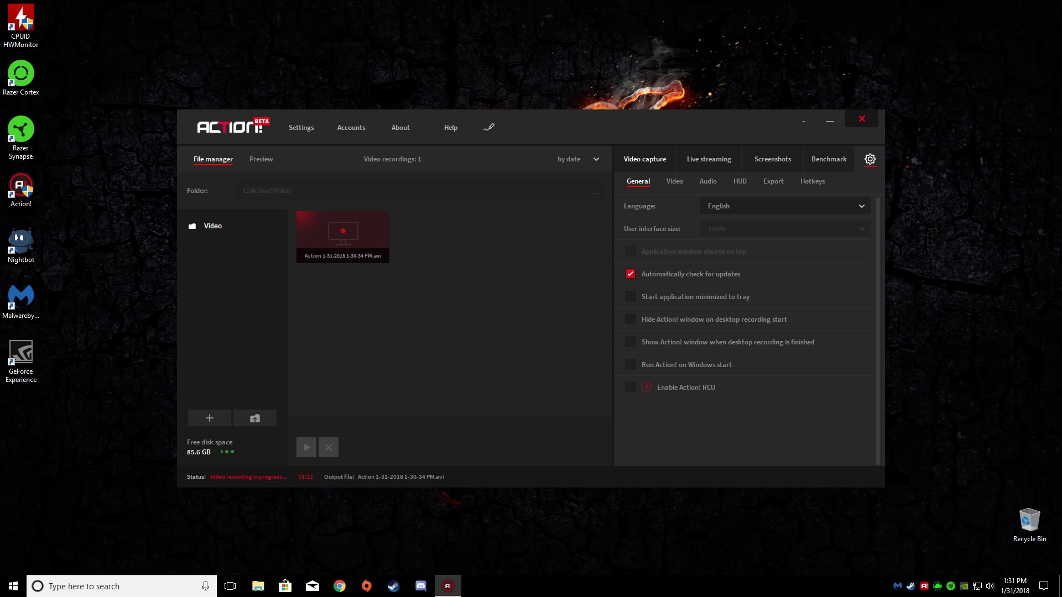
{"action": "left_click", "coordinate": [709, 159]}
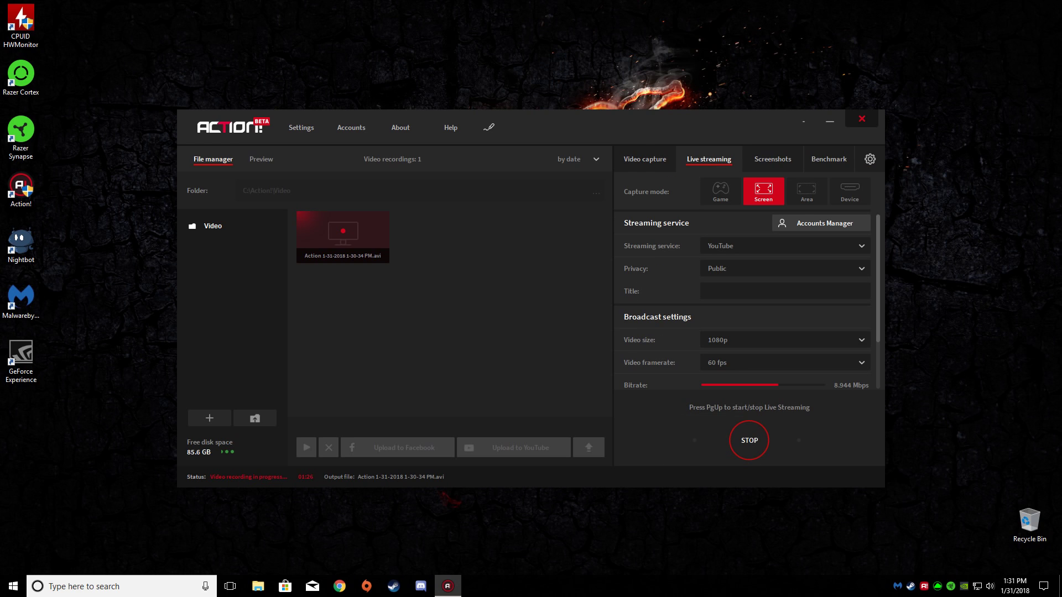
{"action": "left_click", "coordinate": [773, 159]}
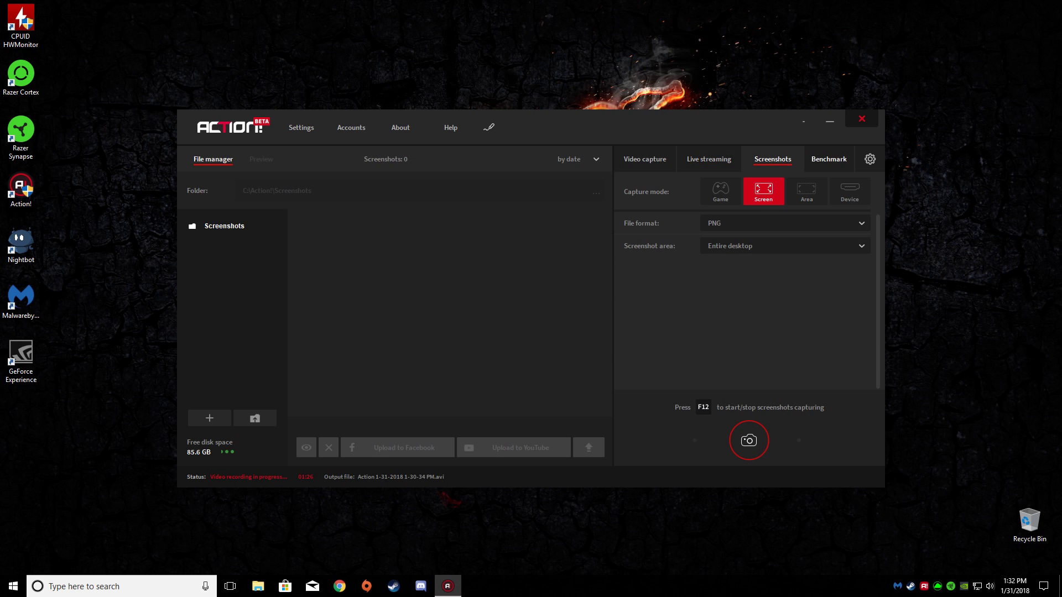
{"action": "left_click", "coordinate": [828, 159]}
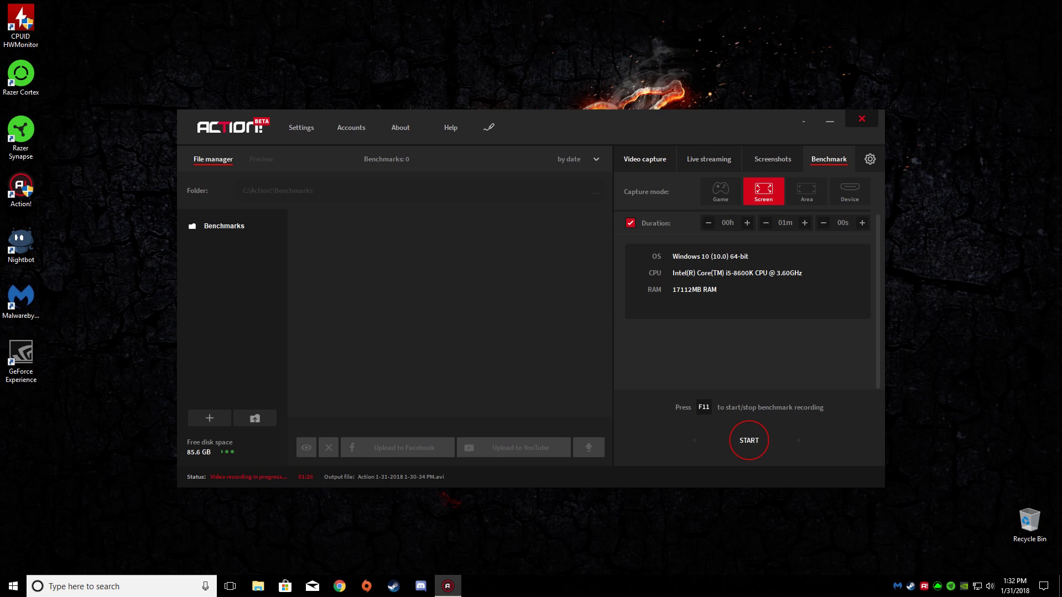
Step: Return to Video capture and scroll down to the six empty Overlay source URL slots
{"action": "left_click", "coordinate": [644, 159]}
{"action": "scroll", "coordinate": [747, 299], "scroll_direction": "down", "scroll_amount": 3}
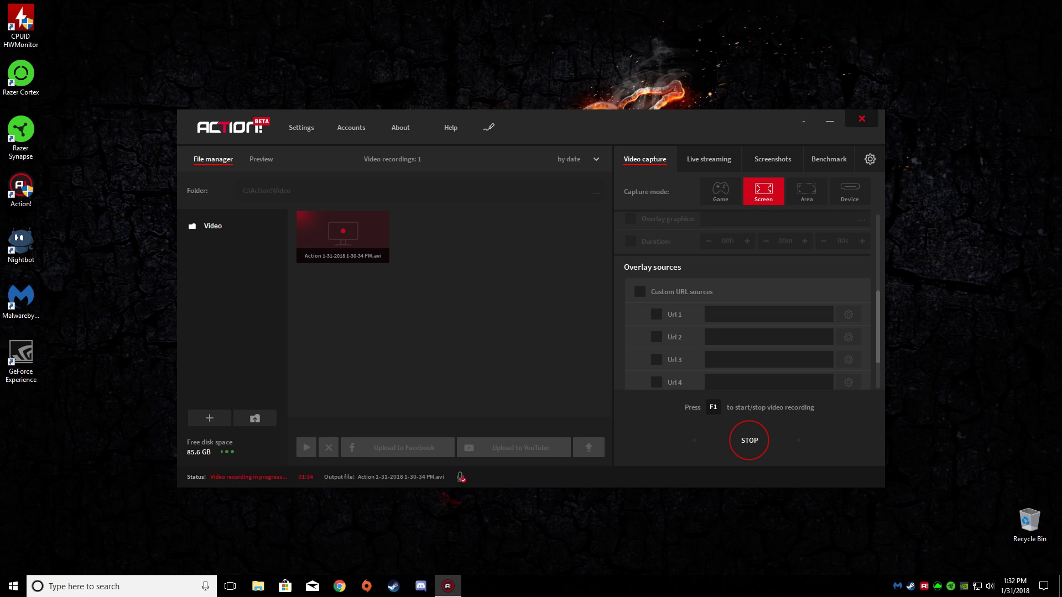
{"action": "scroll", "coordinate": [747, 299], "scroll_direction": "down", "scroll_amount": 2}
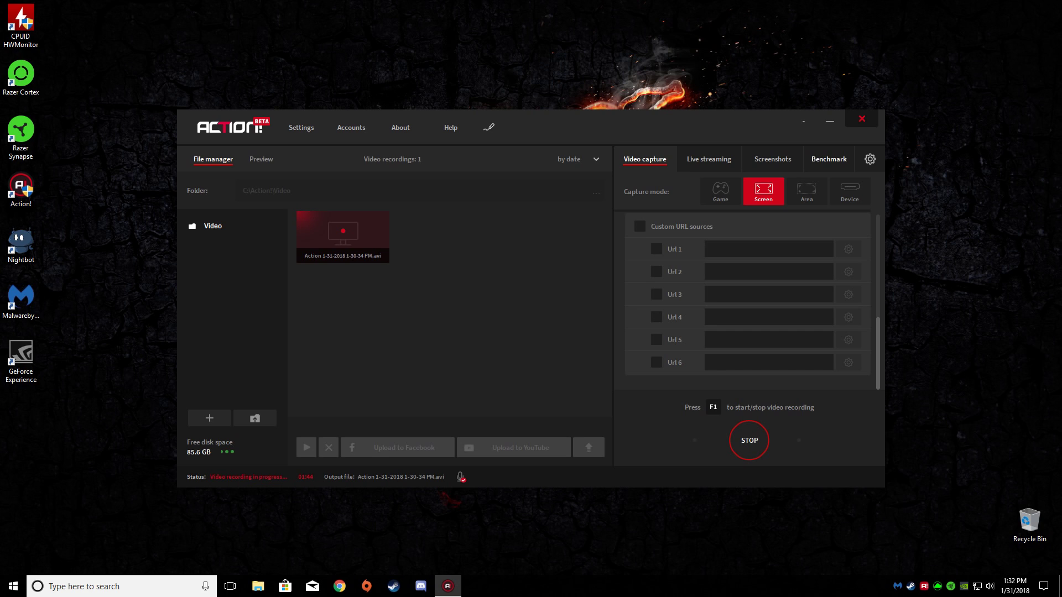
Step: Open program settings on General, then view the Video sub-tab's quality levels
{"action": "left_click", "coordinate": [870, 159]}
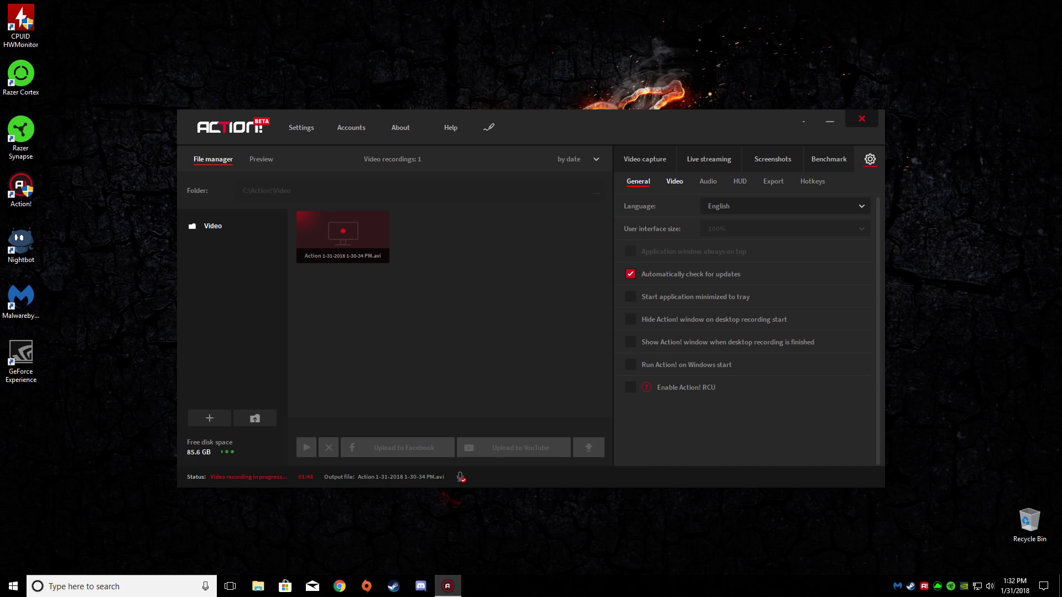
{"action": "left_click", "coordinate": [675, 181]}
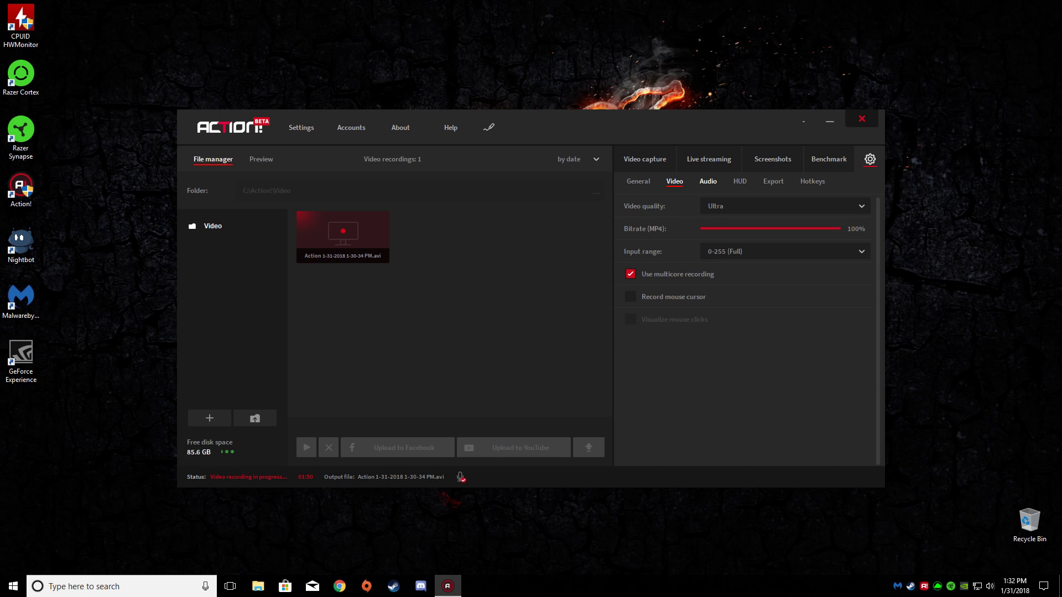
{"action": "left_click", "coordinate": [719, 205]}
Step: Browse the Audio, HUD and Export sub-tabs, keeping hardware acceleration on NVIDIA NVENC
{"action": "left_click", "coordinate": [708, 181]}
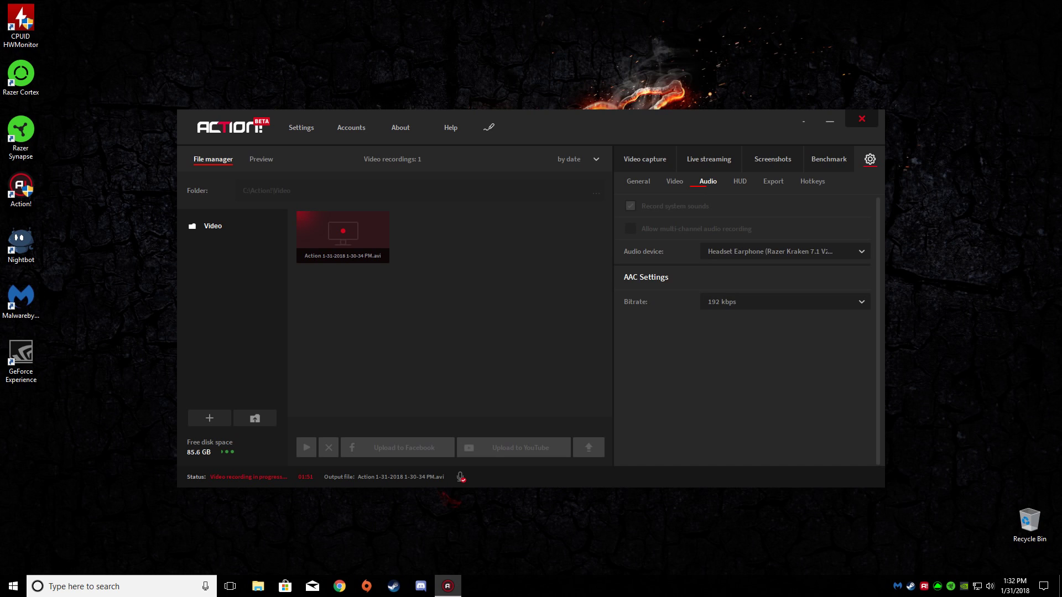
{"action": "left_click", "coordinate": [740, 180]}
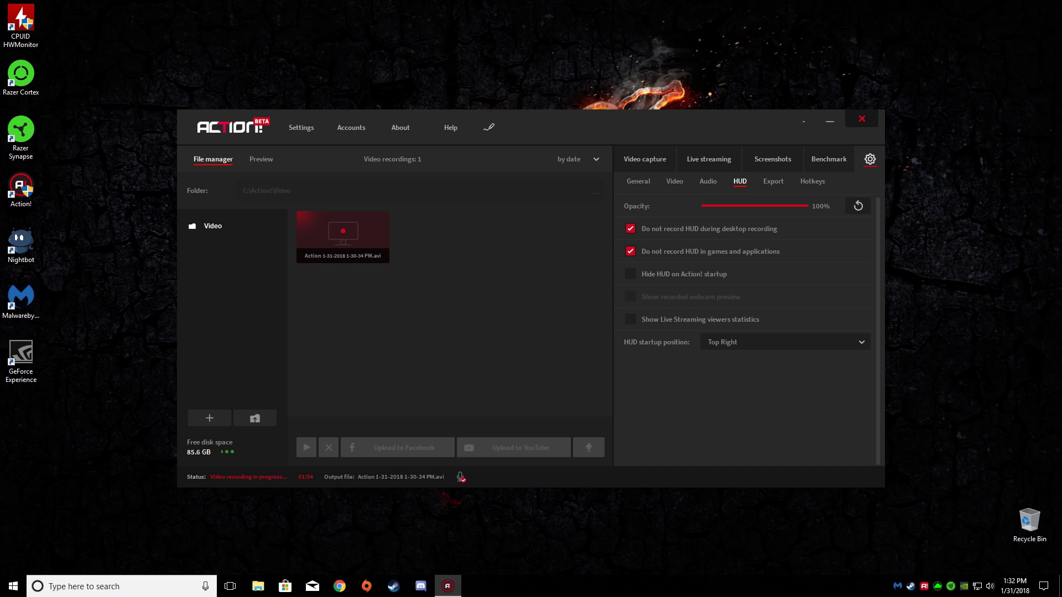
{"action": "left_click", "coordinate": [773, 180]}
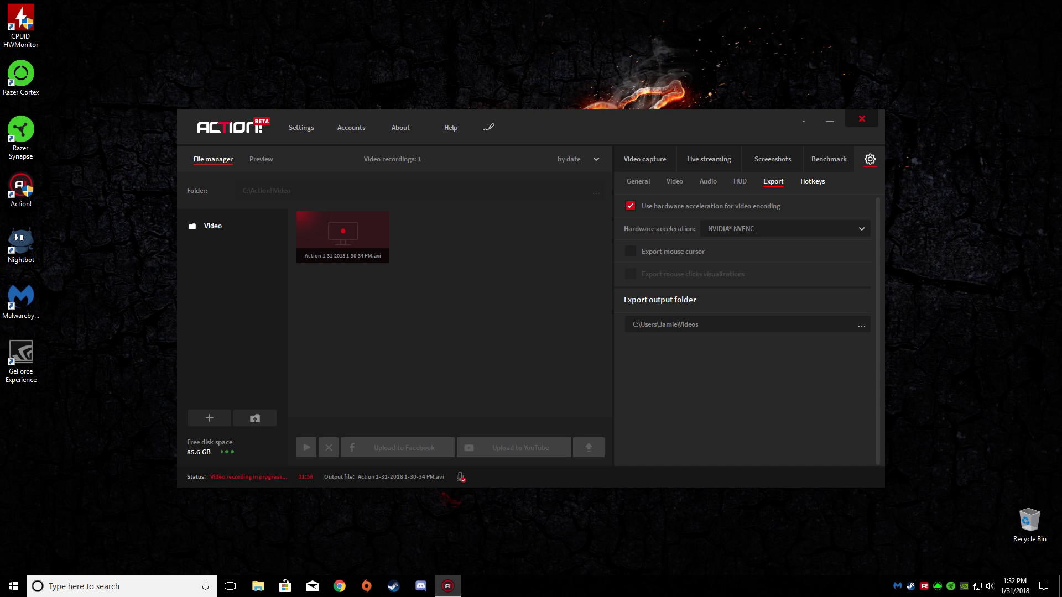
{"action": "left_click", "coordinate": [786, 229]}
{"action": "left_click", "coordinate": [775, 247]}
Step: Scroll through the Hotkeys list: F9 microphone, F6 show/hide HUD, Ctrl + Del cancel recording
{"action": "left_click", "coordinate": [812, 181]}
{"action": "scroll", "coordinate": [749, 330], "scroll_direction": "down", "scroll_amount": 1}
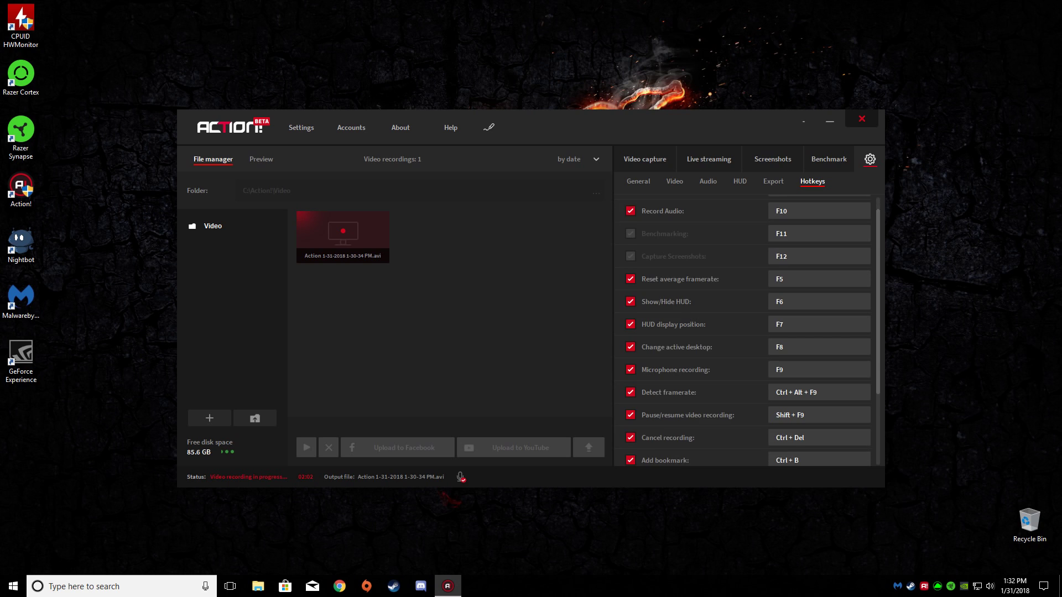
{"action": "scroll", "coordinate": [749, 330], "scroll_direction": "down", "scroll_amount": 2}
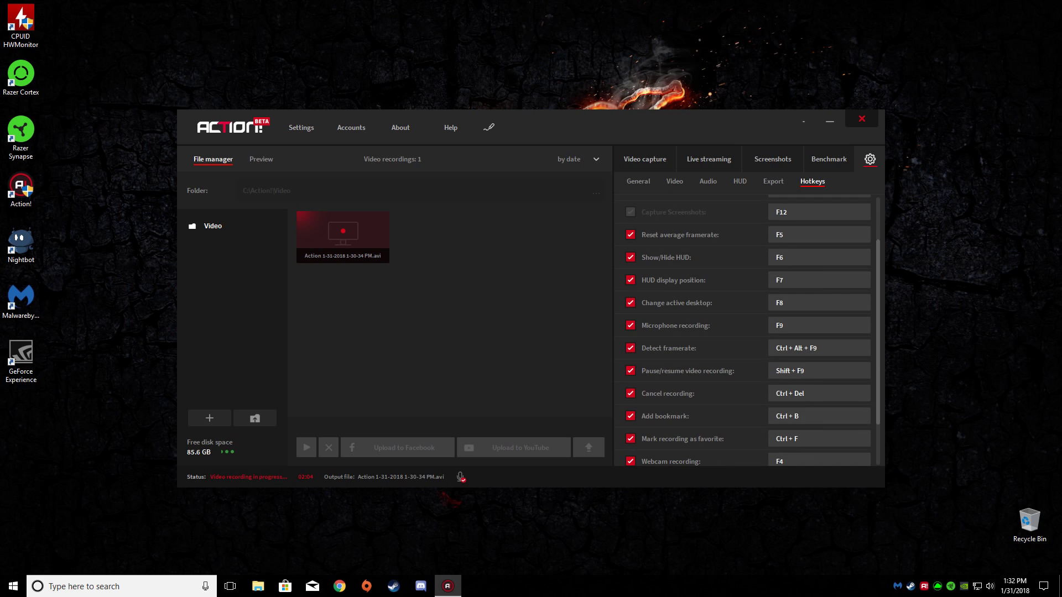
{"action": "scroll", "coordinate": [753, 328], "scroll_direction": "down", "scroll_amount": 1}
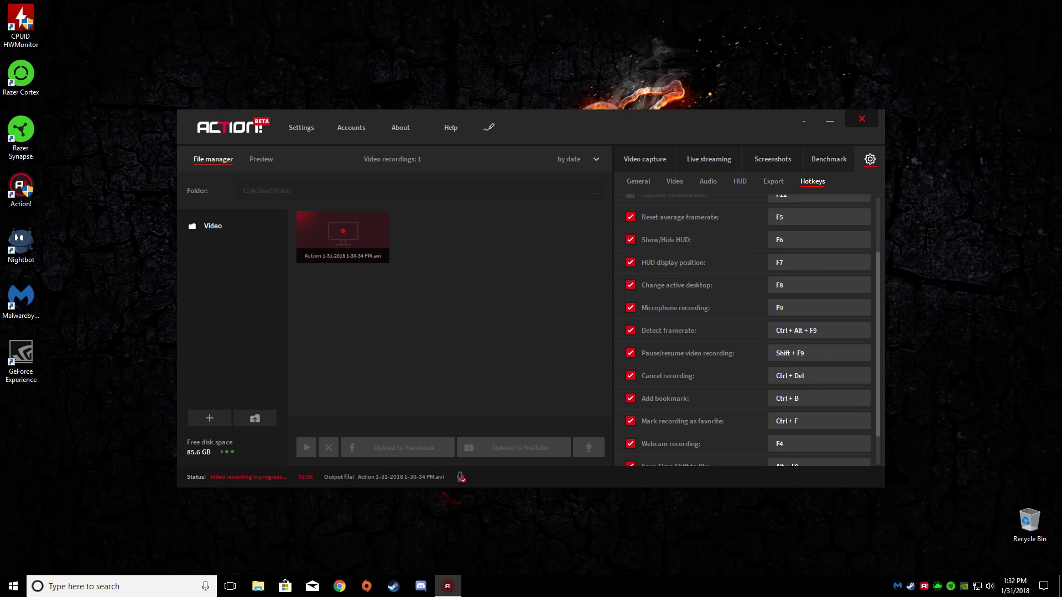
{"action": "scroll", "coordinate": [748, 331], "scroll_direction": "up", "scroll_amount": 1}
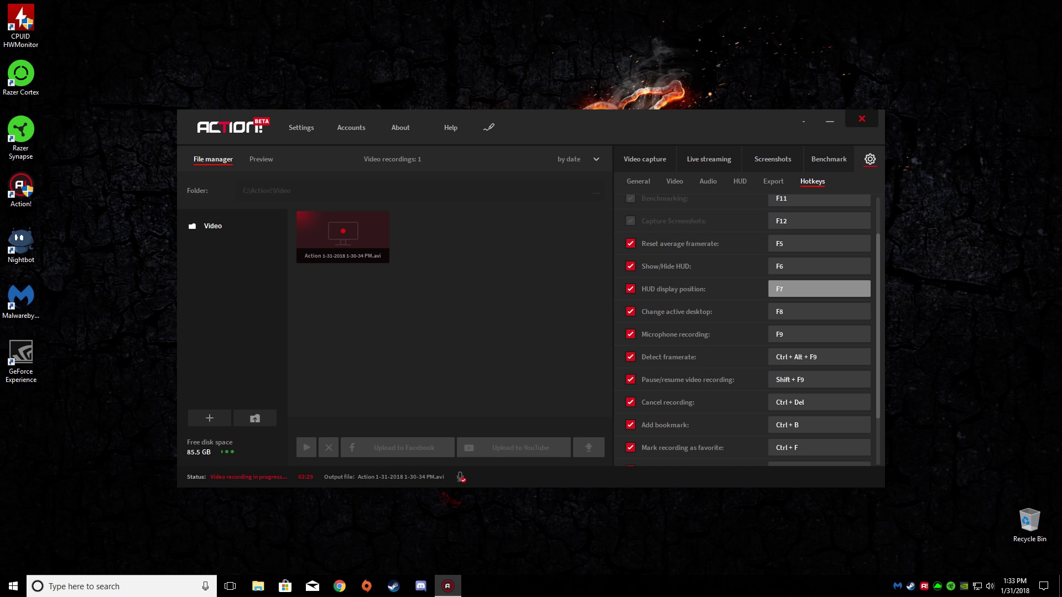
Step: Switch from Video capture to Live streaming and back to Video capture
{"action": "left_click", "coordinate": [645, 159]}
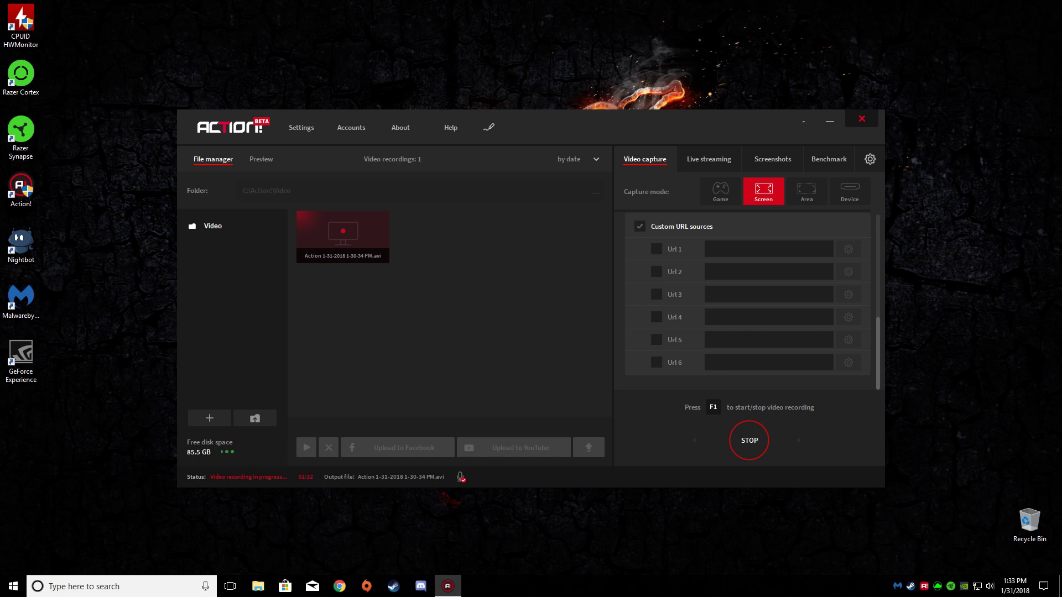
{"action": "left_click", "coordinate": [708, 159]}
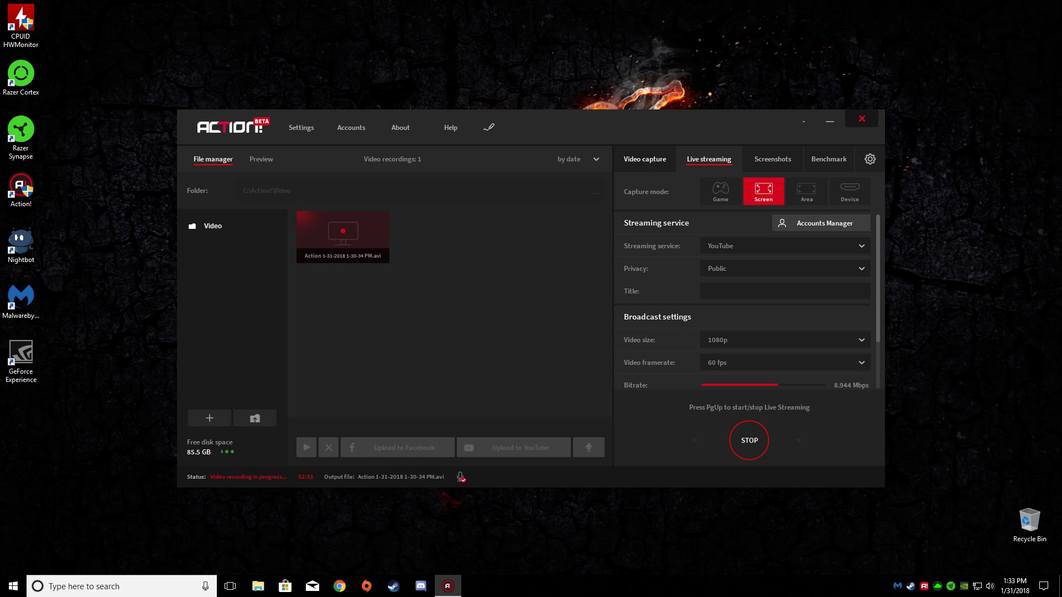
{"action": "left_click", "coordinate": [645, 158]}
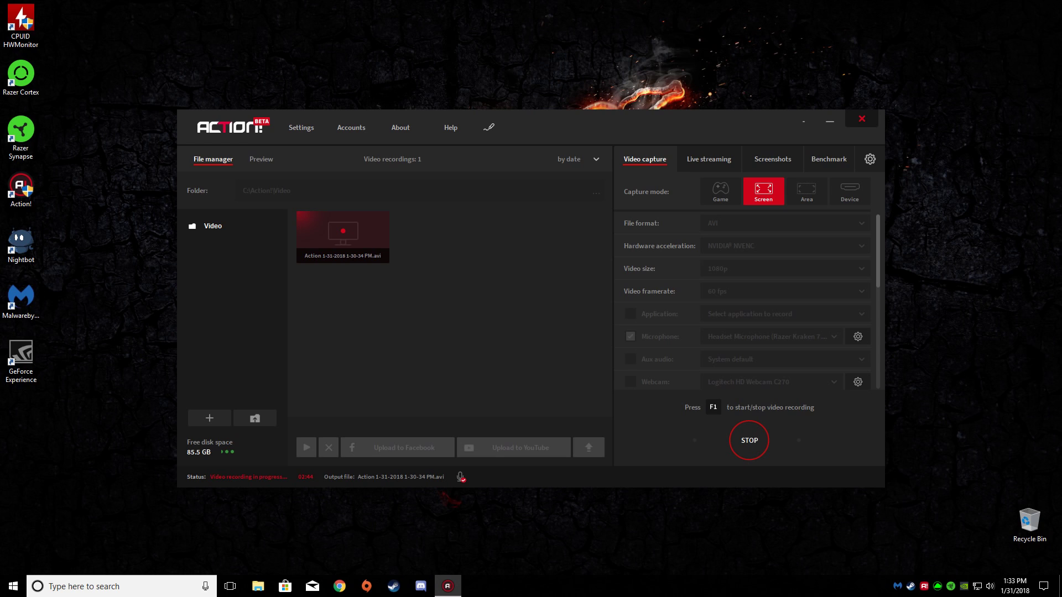
Step: Cycle Live streaming, Screenshots and Benchmark, then return to Video capture and the Hotkeys settings
{"action": "left_click", "coordinate": [709, 159]}
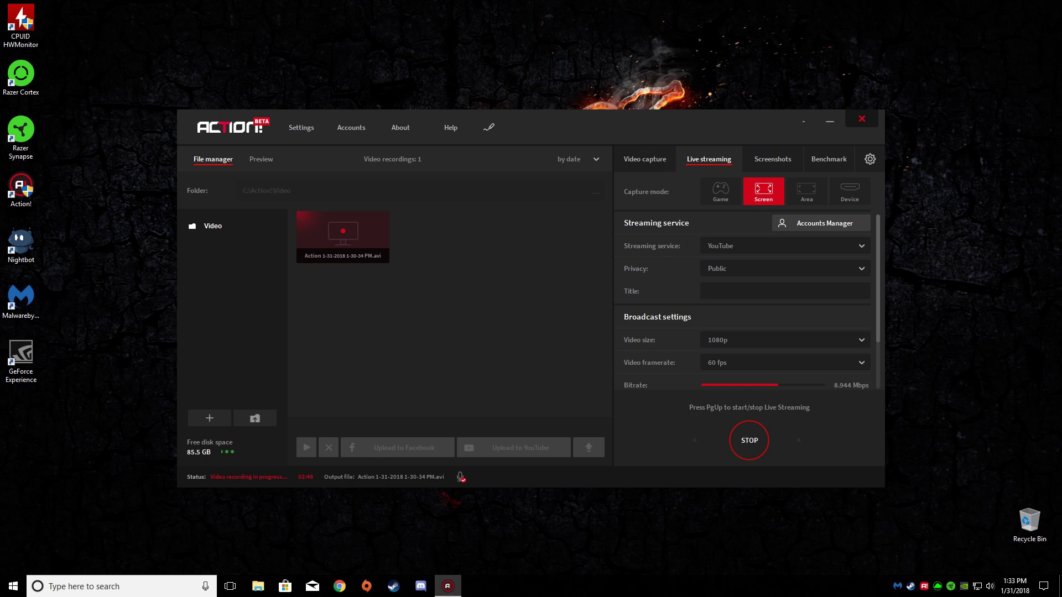
{"action": "left_click", "coordinate": [773, 160]}
{"action": "left_click", "coordinate": [829, 160]}
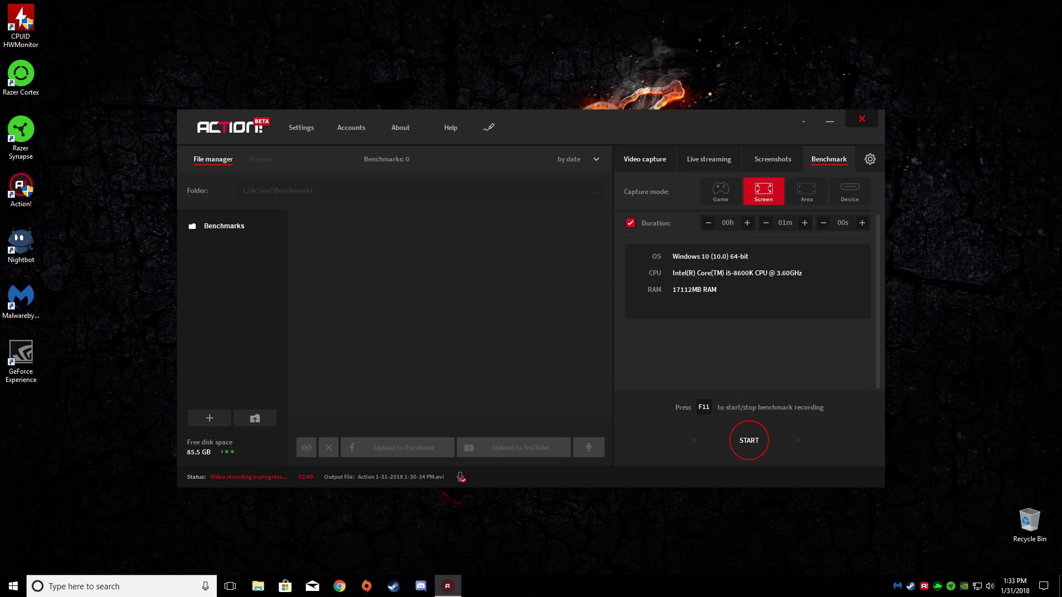
{"action": "left_click", "coordinate": [644, 160]}
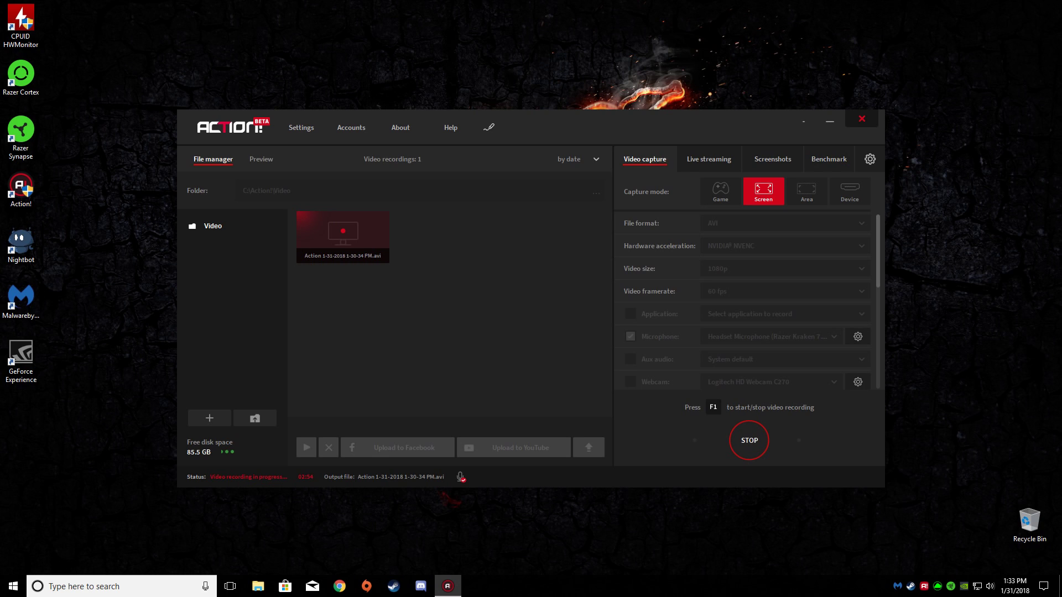
{"action": "left_click", "coordinate": [870, 159]}
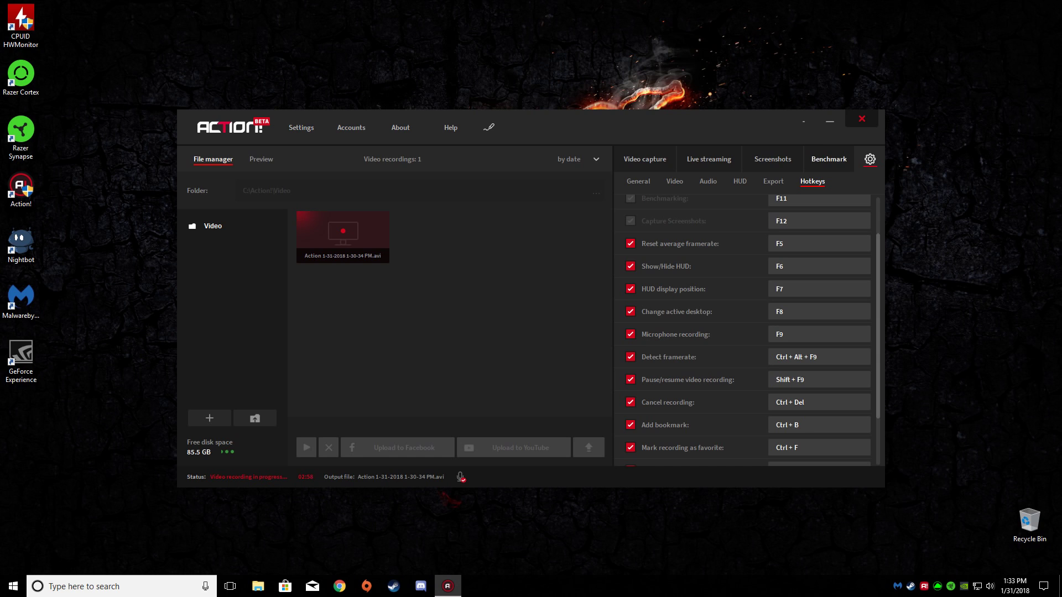
{"action": "left_click", "coordinate": [645, 160]}
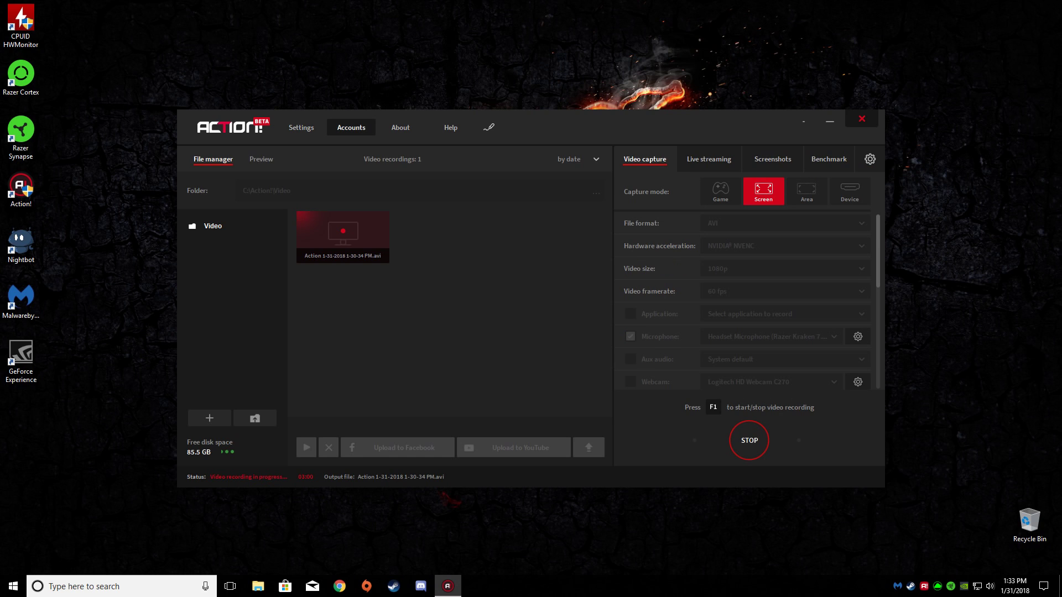
{"action": "left_click", "coordinate": [351, 127]}
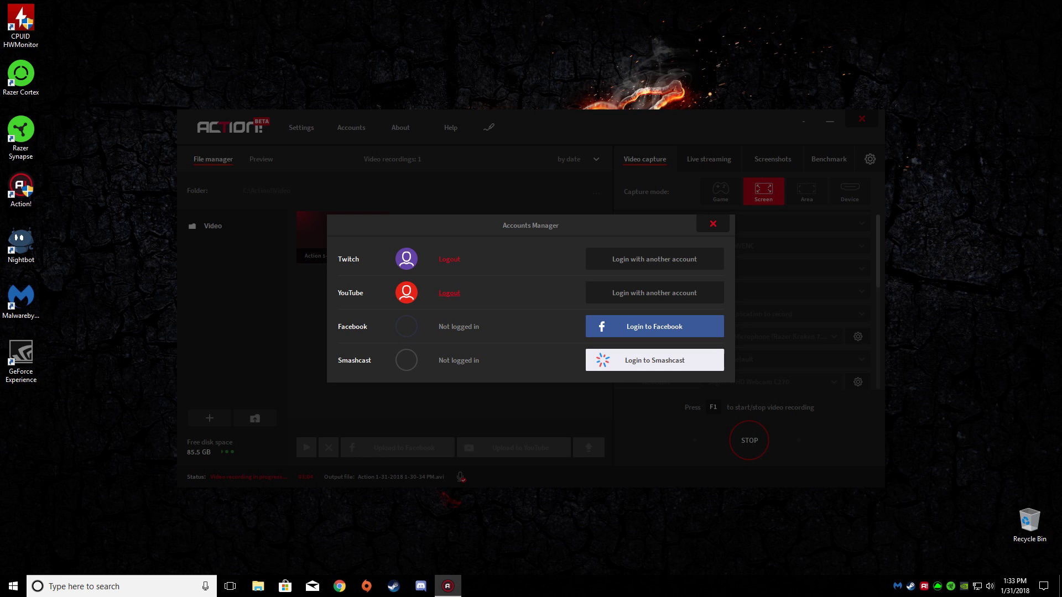
{"action": "left_click", "coordinate": [713, 223]}
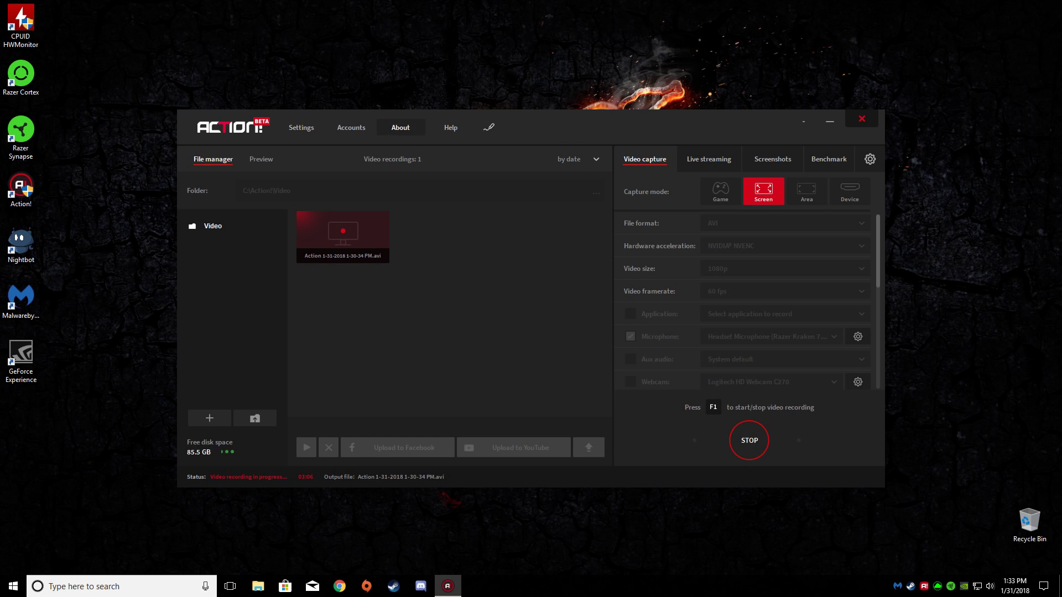
{"action": "left_click", "coordinate": [401, 127]}
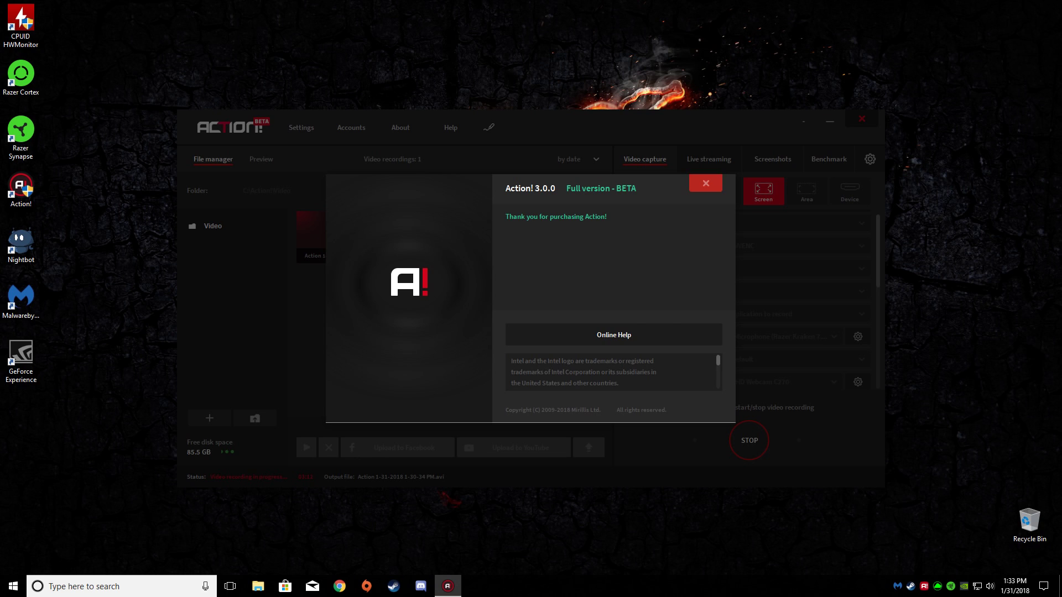
{"action": "left_click", "coordinate": [706, 183]}
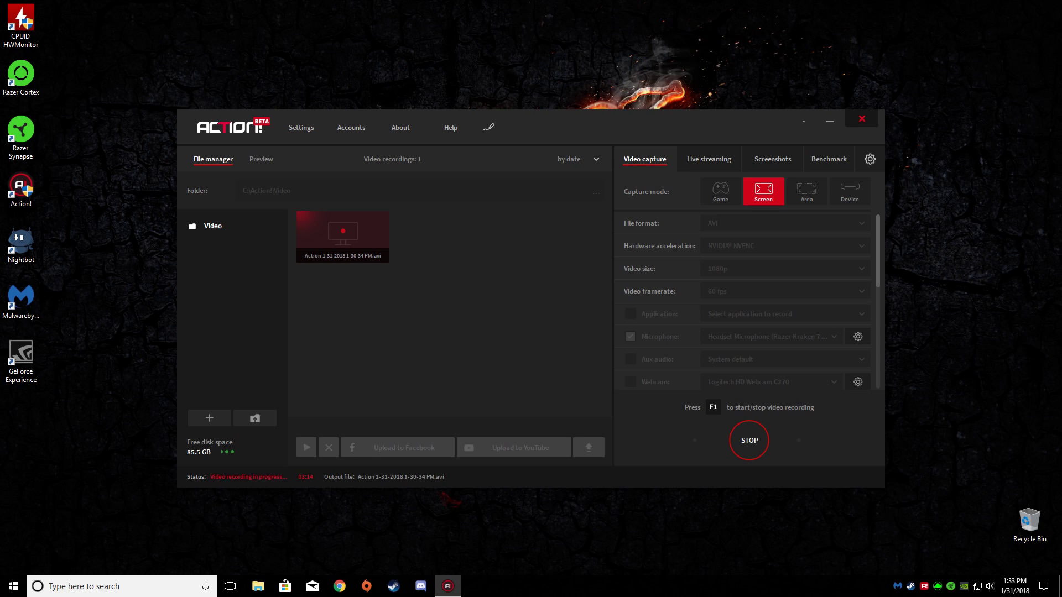